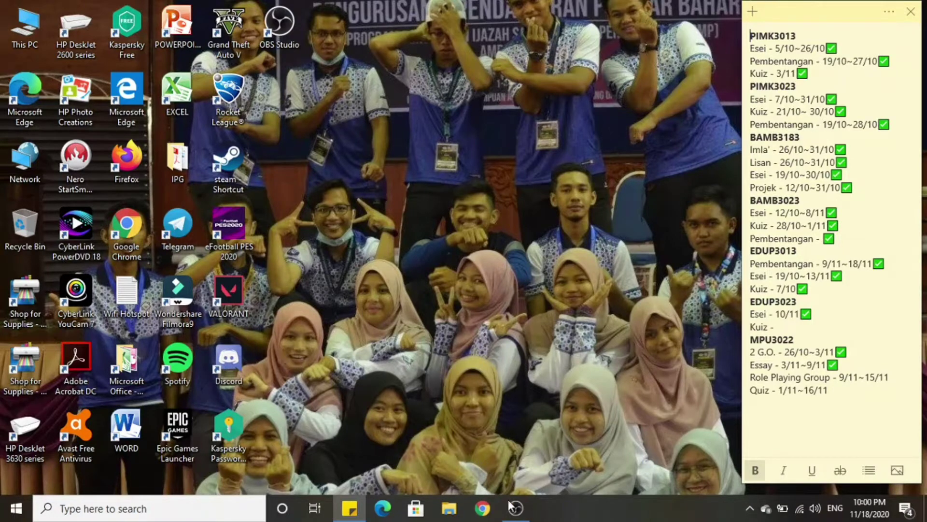
In Chrome, search Google for "logitech gaming software" and open the Logitech Gaming Software support page
{"action": "left_click", "coordinate": [484, 509]}
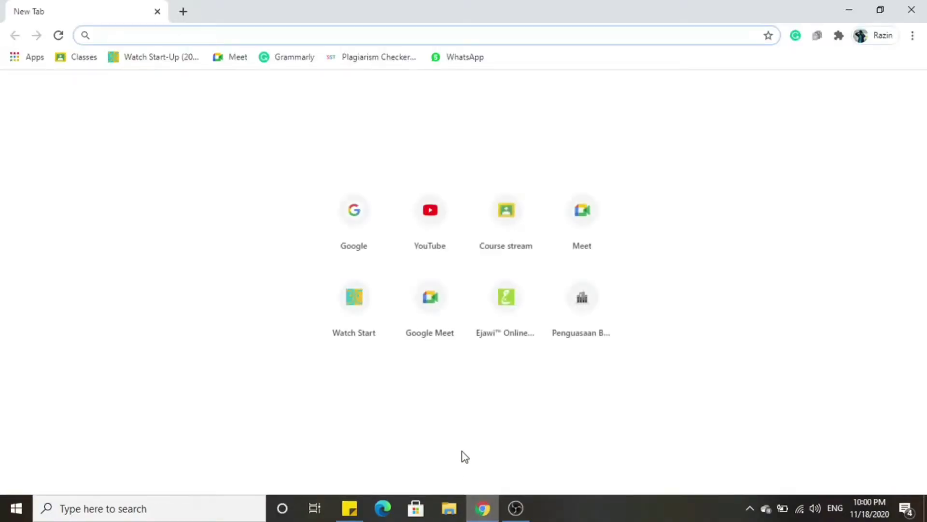
{"action": "left_click", "coordinate": [363, 247]}
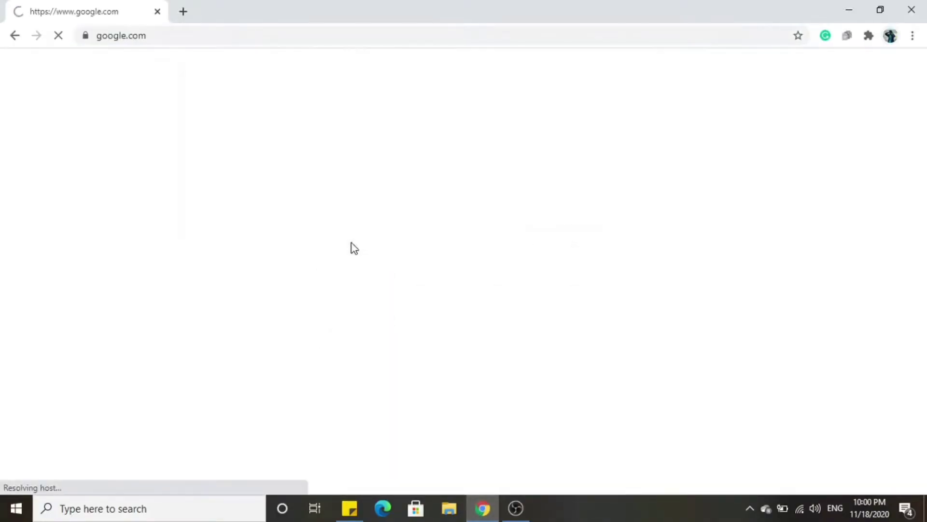
{"action": "type", "text": "log"}
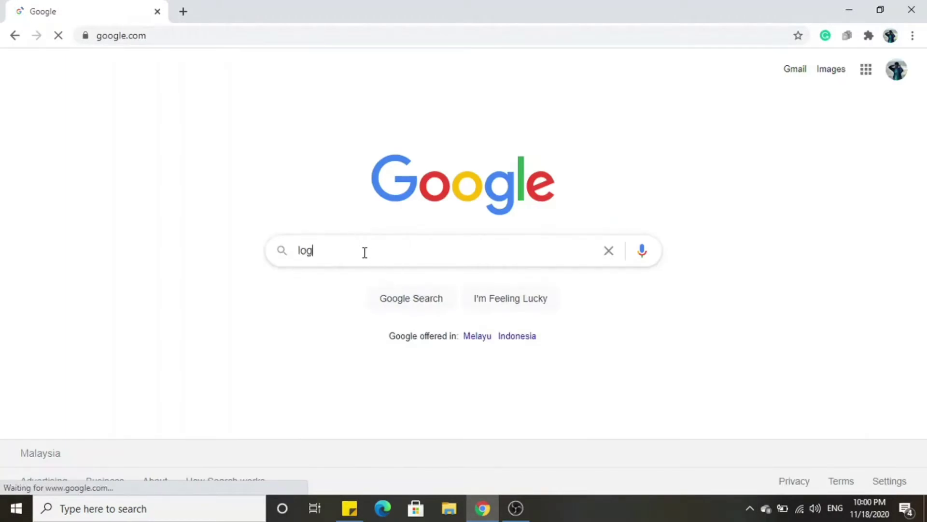
{"action": "type", "text": "ite"}
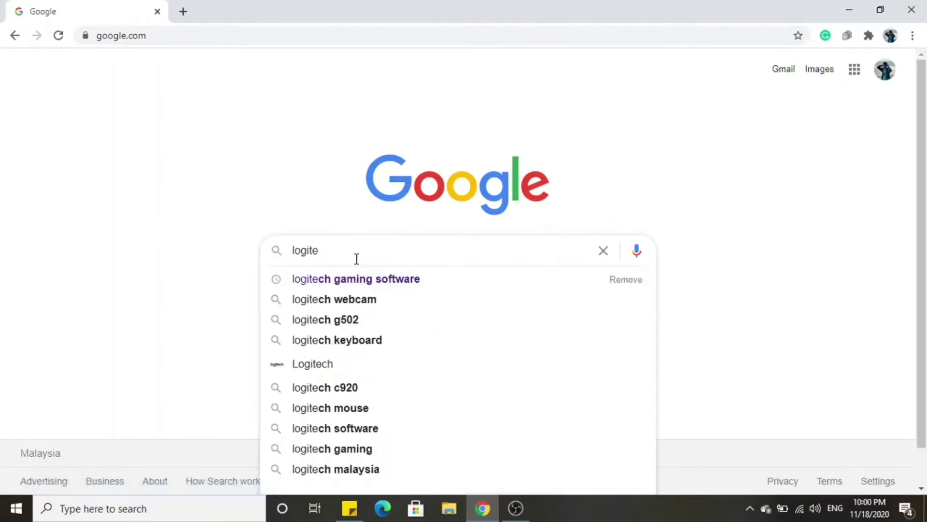
{"action": "left_click", "coordinate": [361, 279]}
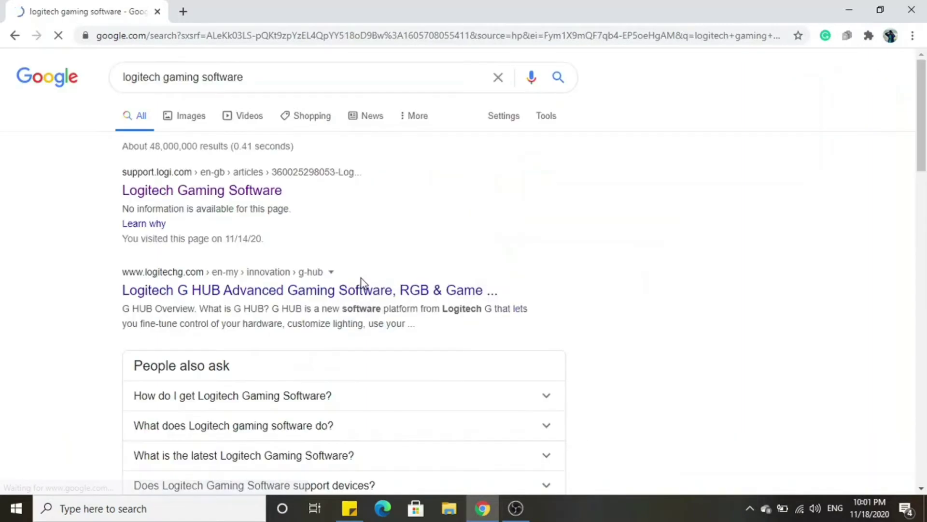
{"action": "left_click", "coordinate": [222, 193]}
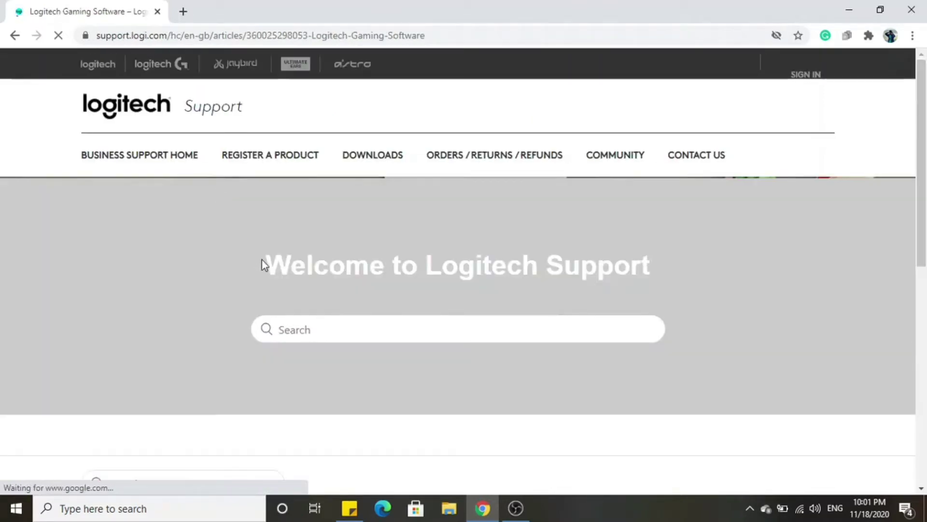
Request the download of the 64-bit Logitech Gaming Software 9.02.65 installer from the support page
{"action": "scroll", "coordinate": [201, 249], "scroll_direction": "down", "scroll_amount": 8}
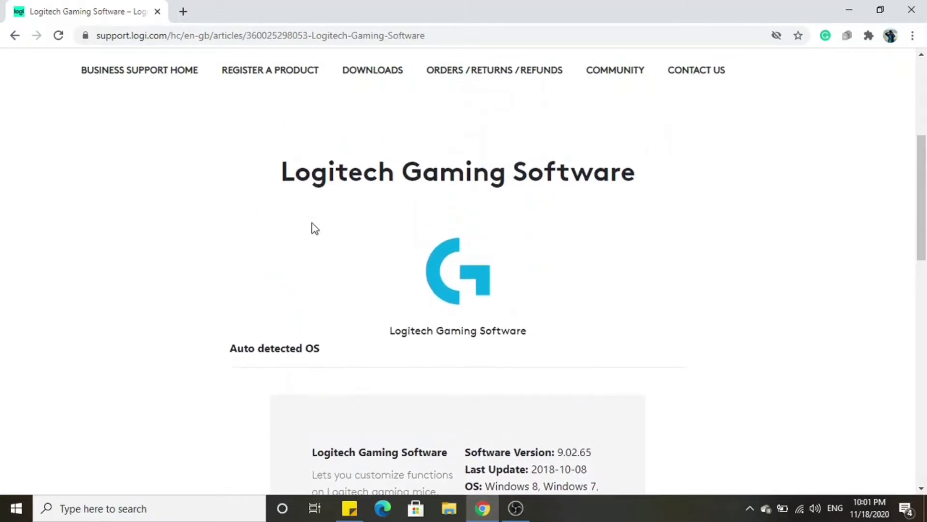
{"action": "scroll", "coordinate": [304, 237], "scroll_direction": "down", "scroll_amount": 6}
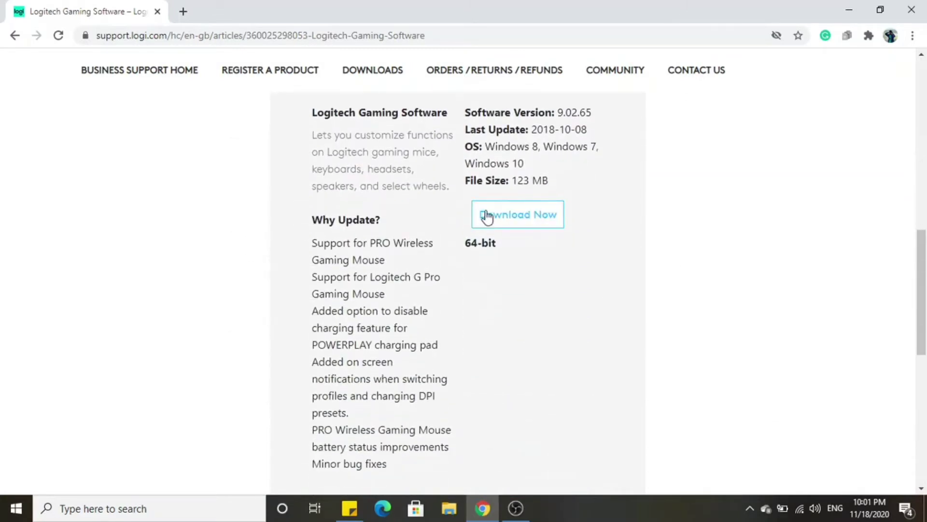
{"action": "left_click", "coordinate": [501, 217]}
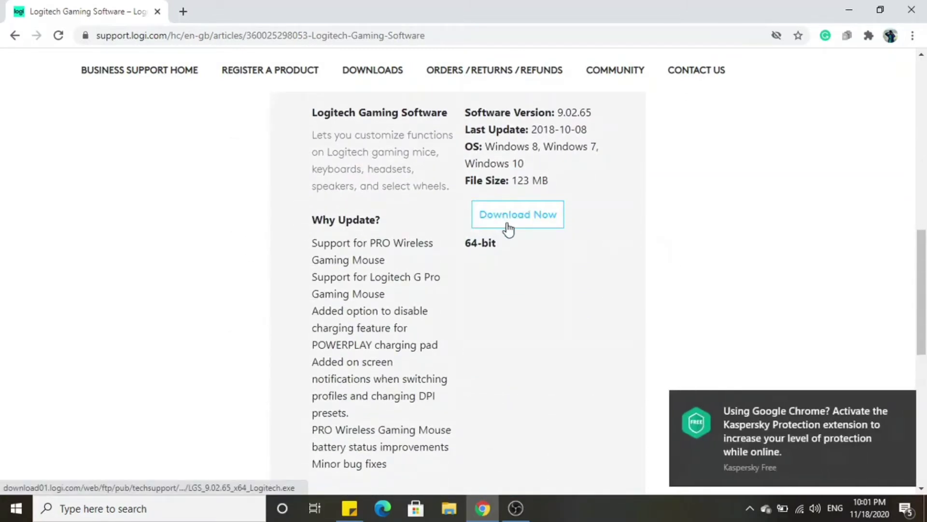
{"action": "left_click", "coordinate": [902, 395]}
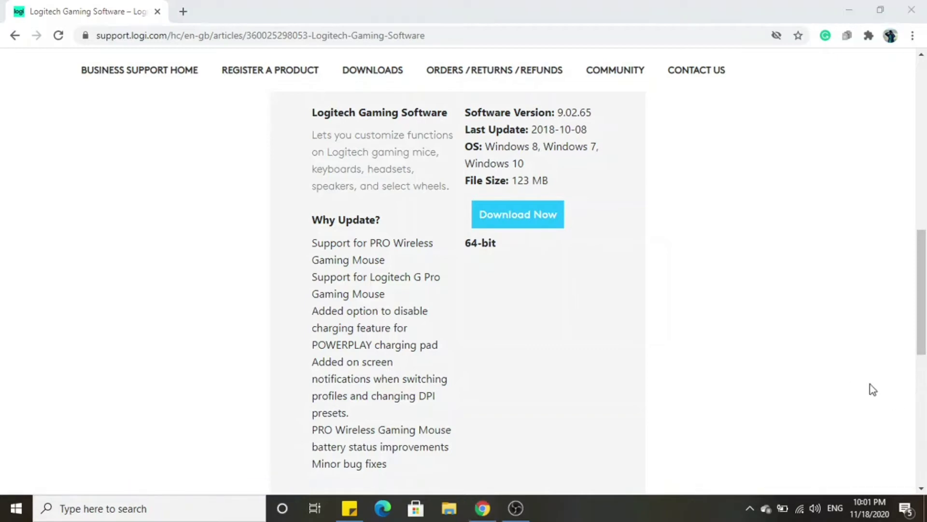
{"action": "left_click", "coordinate": [552, 227]}
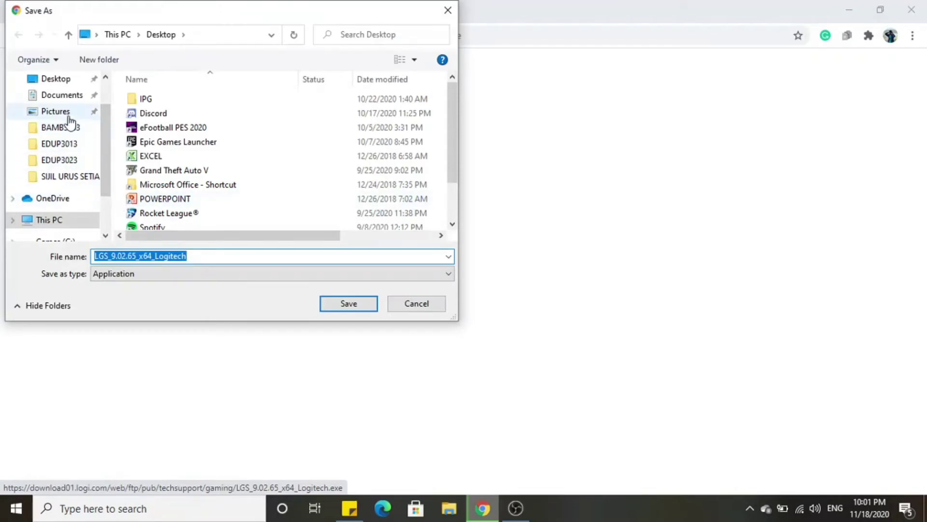
Choose the Downloads folder as the save location, cancel the save and minimize the browser
{"action": "scroll", "coordinate": [68, 118], "scroll_direction": "up", "scroll_amount": 1}
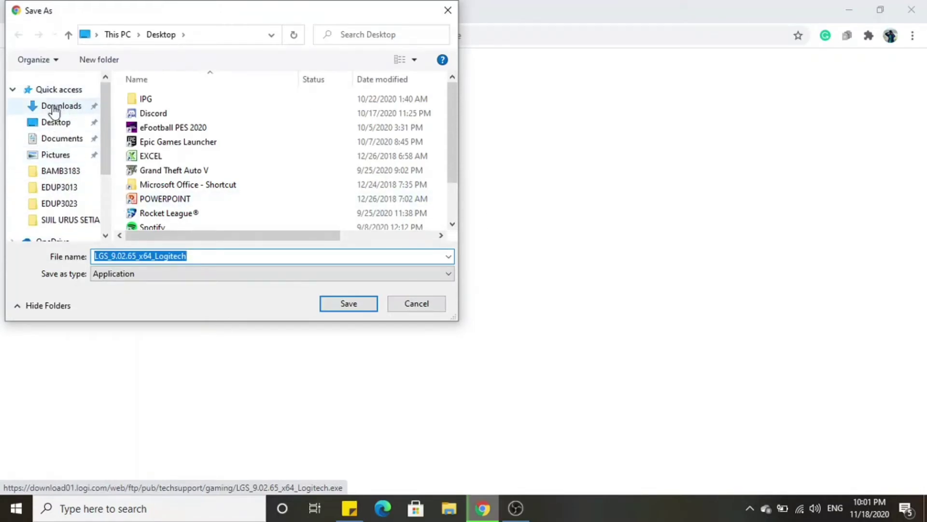
{"action": "left_click", "coordinate": [54, 108]}
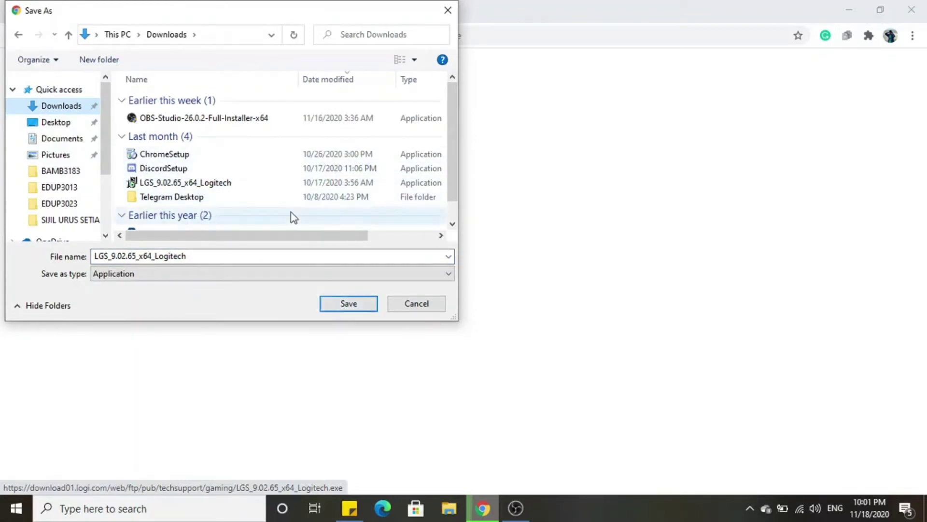
{"action": "scroll", "coordinate": [291, 212], "scroll_direction": "down", "scroll_amount": 1}
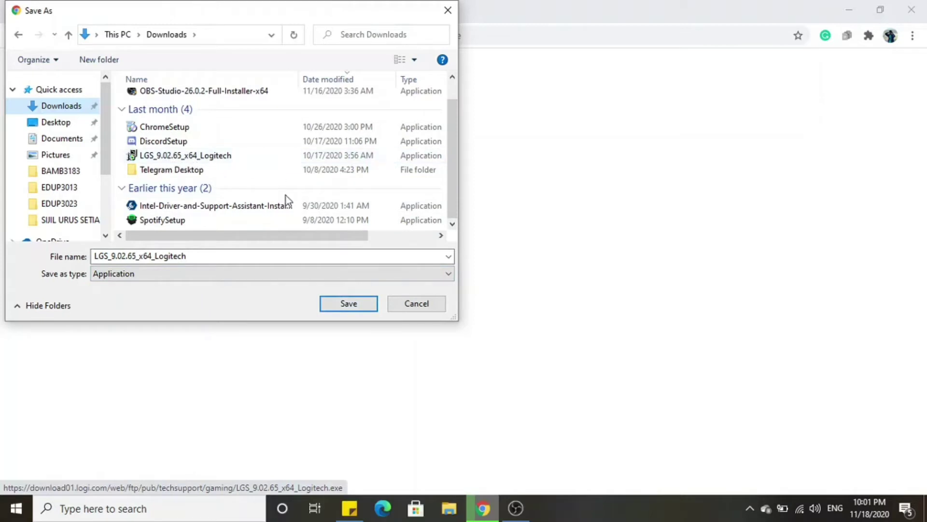
{"action": "left_click", "coordinate": [447, 10]}
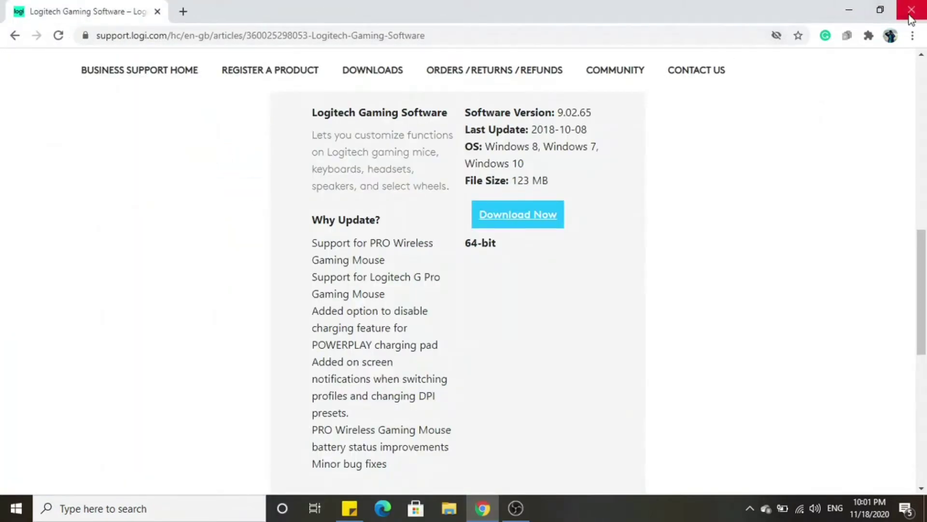
{"action": "left_click", "coordinate": [850, 10]}
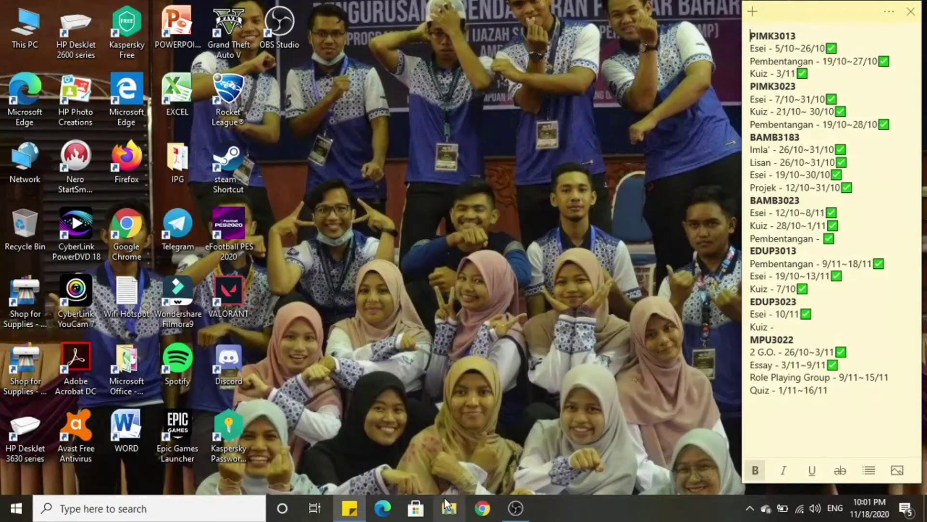
Run the LGS_9.02.65_x64_Logitech installer from the Downloads folder in File Explorer and start the installation
{"action": "left_click", "coordinate": [442, 485]}
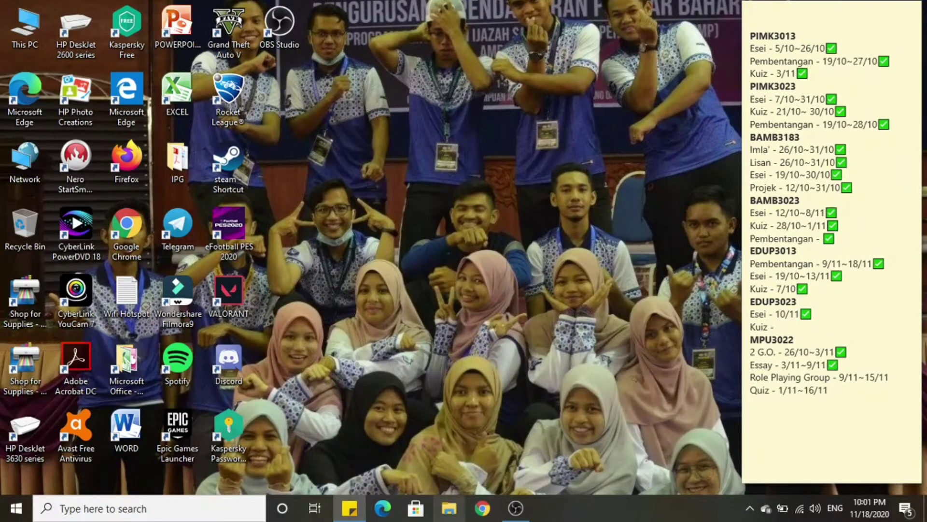
{"action": "left_click", "coordinate": [448, 508]}
{"action": "left_click", "coordinate": [58, 160]}
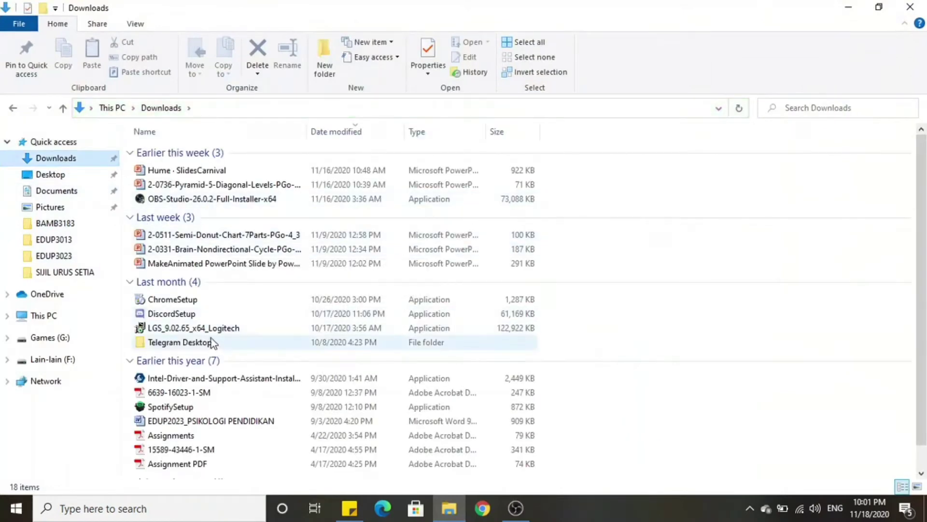
{"action": "double_click", "coordinate": [210, 334]}
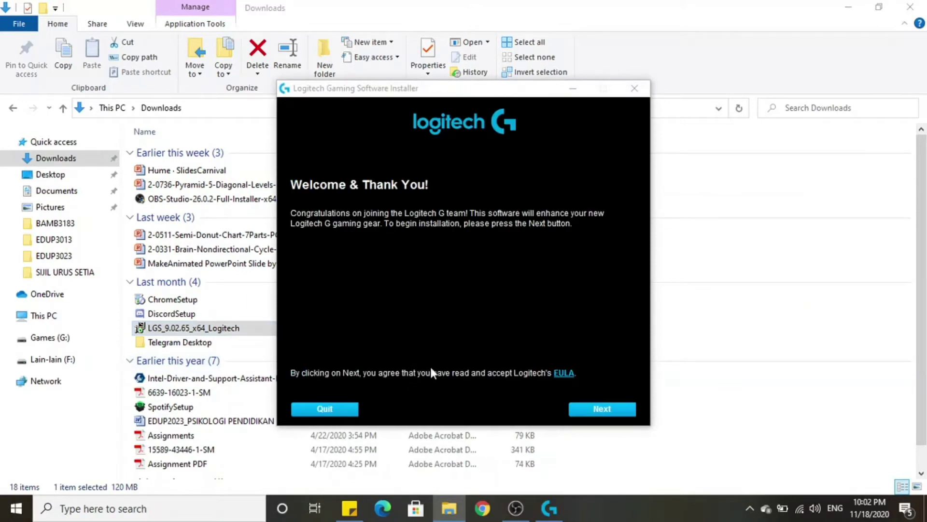
{"action": "left_click", "coordinate": [601, 412]}
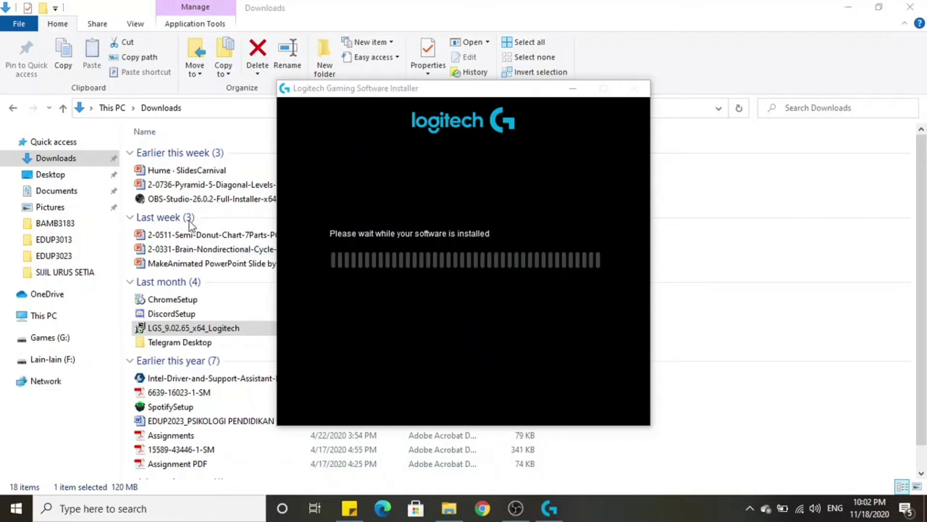
Minimize the Logitech installer window and close the Downloads folder window
{"action": "left_click", "coordinate": [352, 141]}
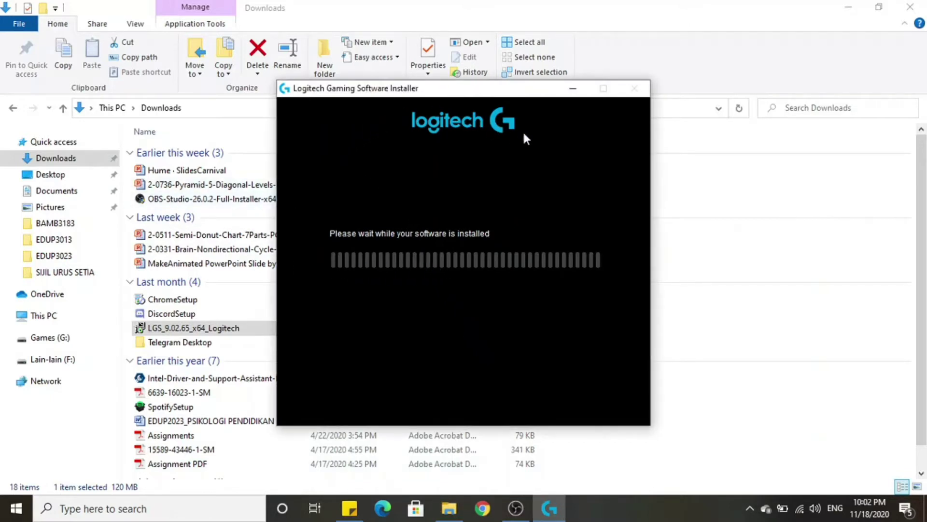
{"action": "left_click", "coordinate": [569, 92]}
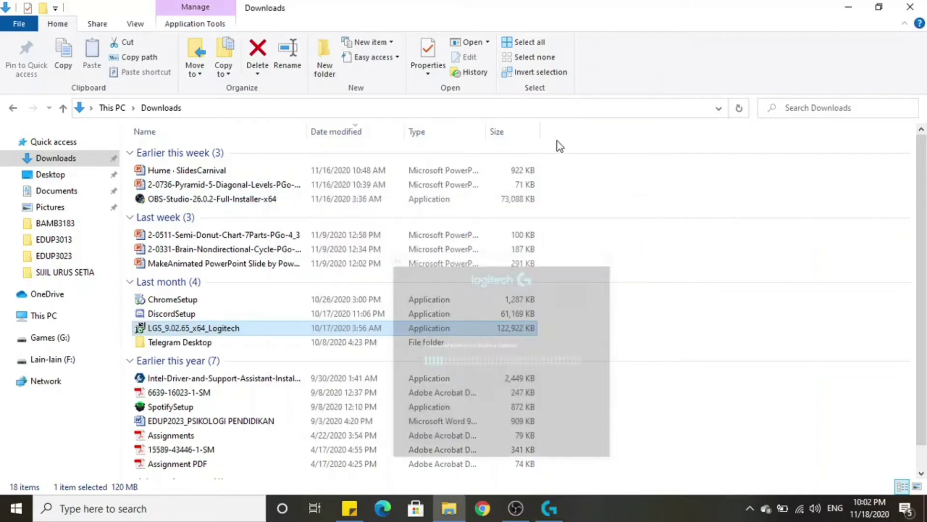
{"action": "left_click", "coordinate": [911, 7]}
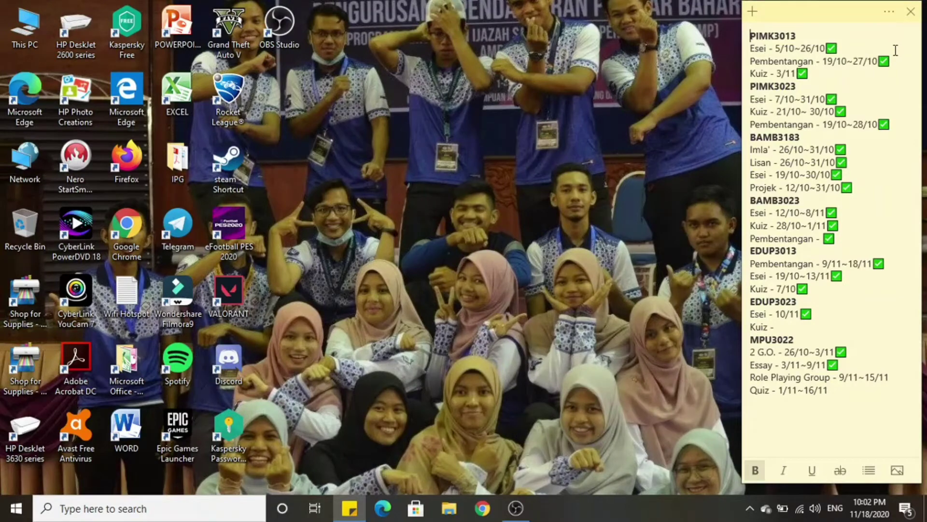
{"action": "left_click", "coordinate": [439, 230]}
{"action": "right_click", "coordinate": [437, 230]}
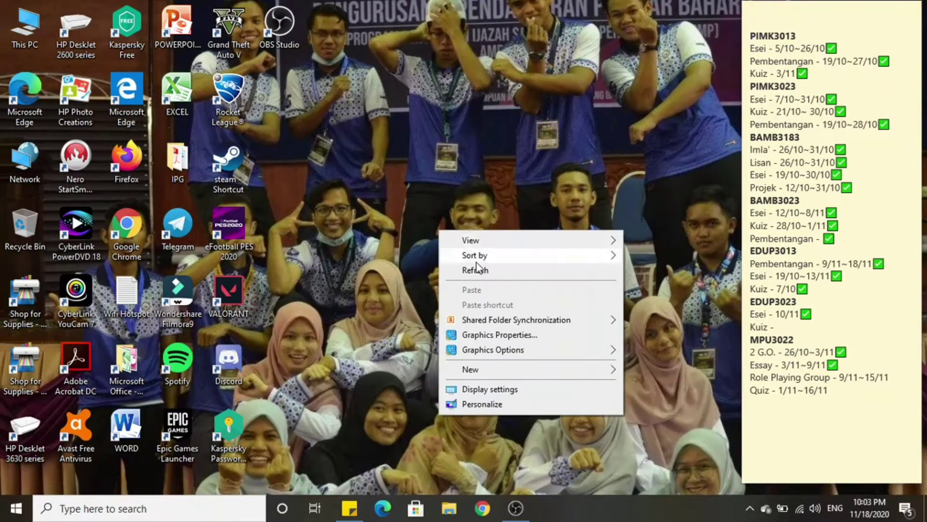
{"action": "left_click", "coordinate": [476, 274]}
{"action": "right_click", "coordinate": [399, 237]}
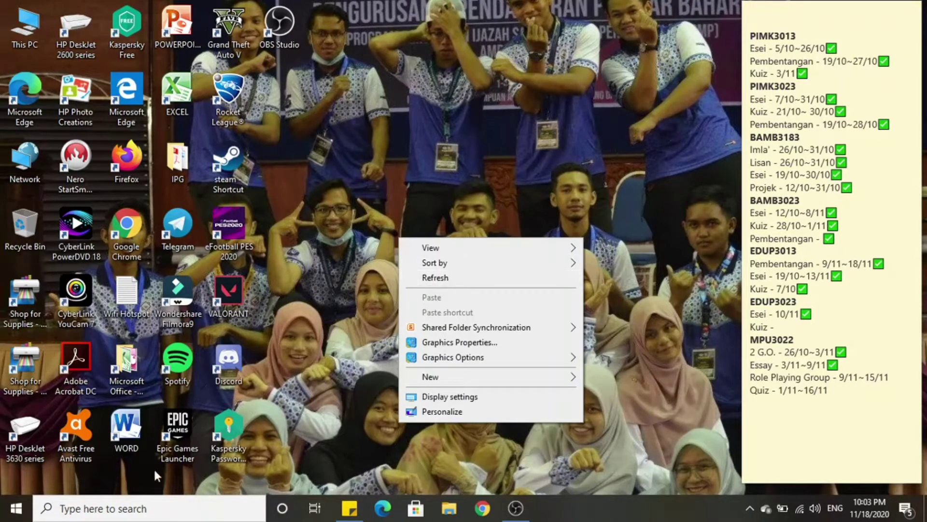
{"action": "left_click", "coordinate": [428, 284]}
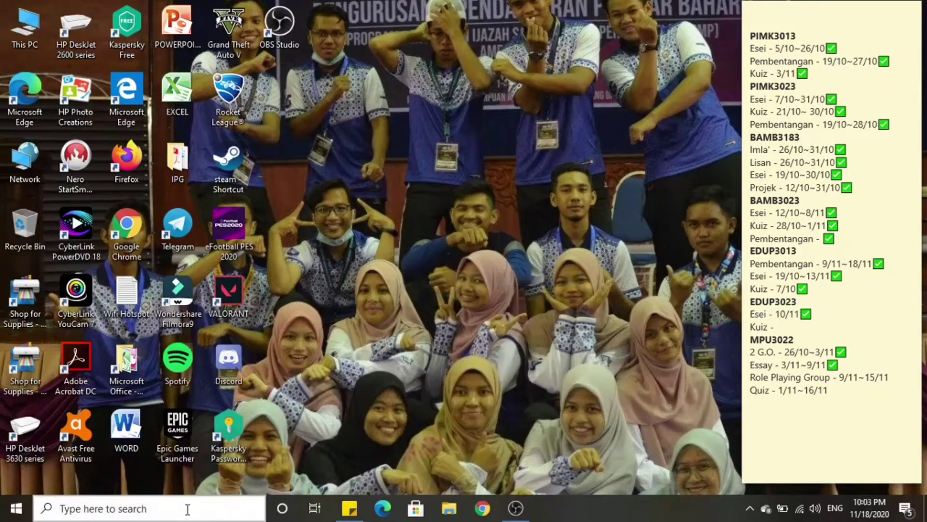
Search Windows for "logitech" and launch Logitech Gaming Software 9.02
{"action": "left_click", "coordinate": [111, 511]}
{"action": "type", "text": "logitec"}
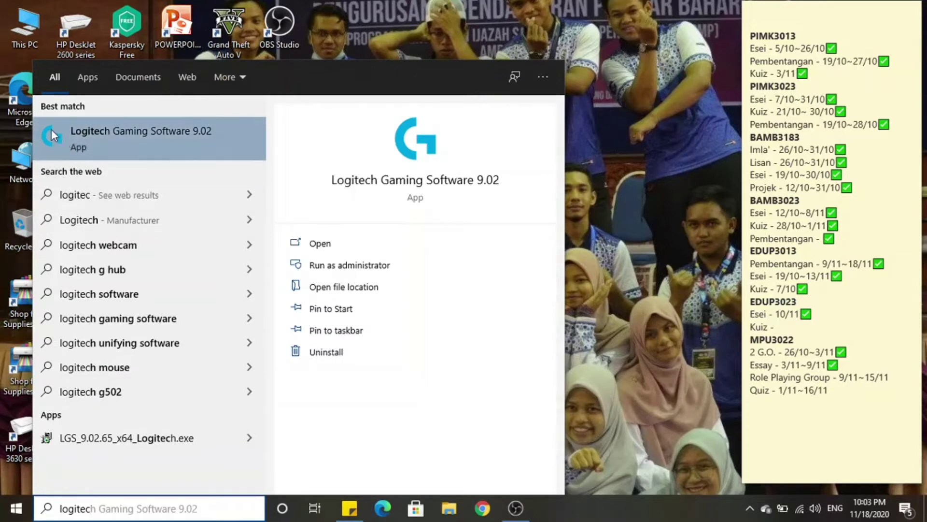
{"action": "type", "text": "h"}
{"action": "left_click", "coordinate": [156, 143]}
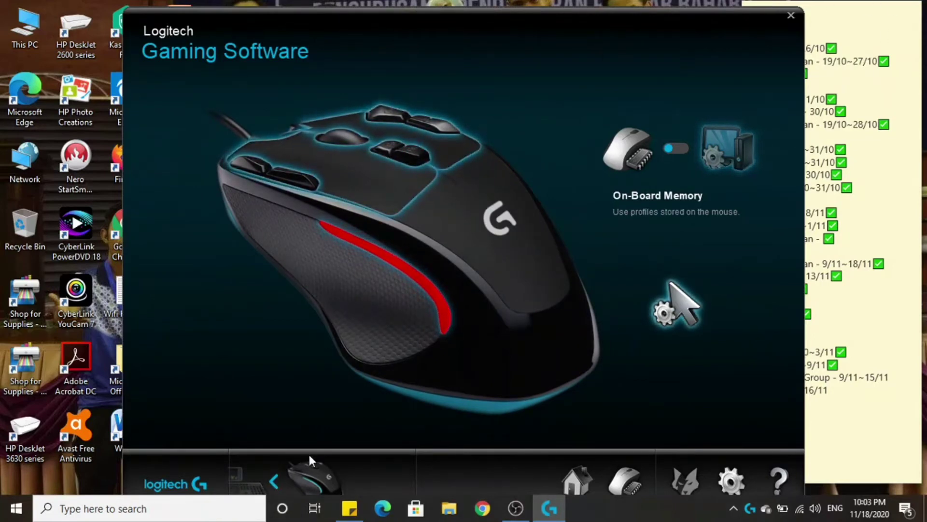
View the keyboard device page, return to the gaming mouse and open its button and pointer settings
{"action": "left_click", "coordinate": [274, 483]}
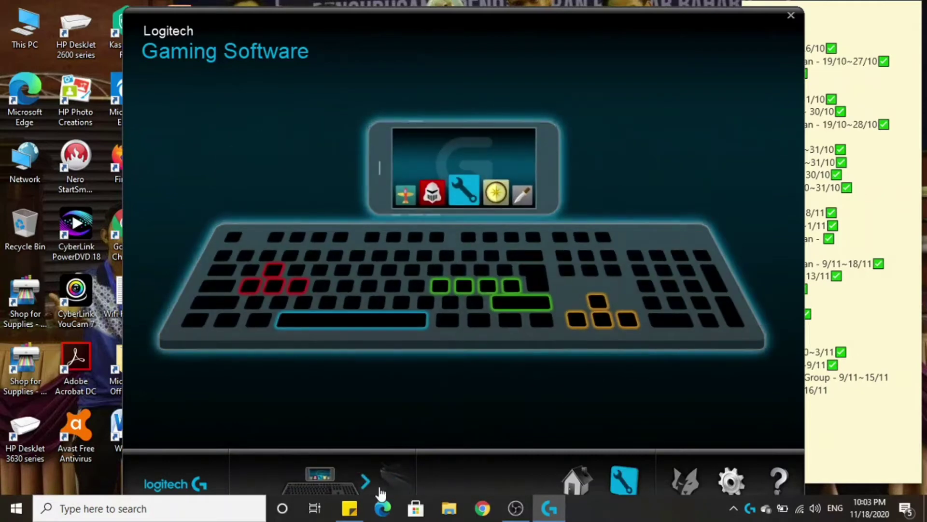
{"action": "left_click", "coordinate": [383, 488]}
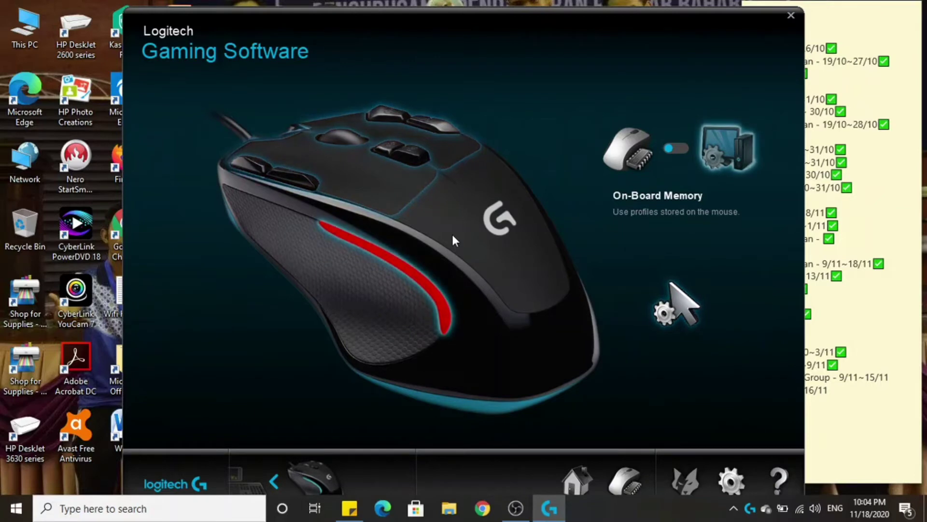
{"action": "left_click", "coordinate": [376, 192]}
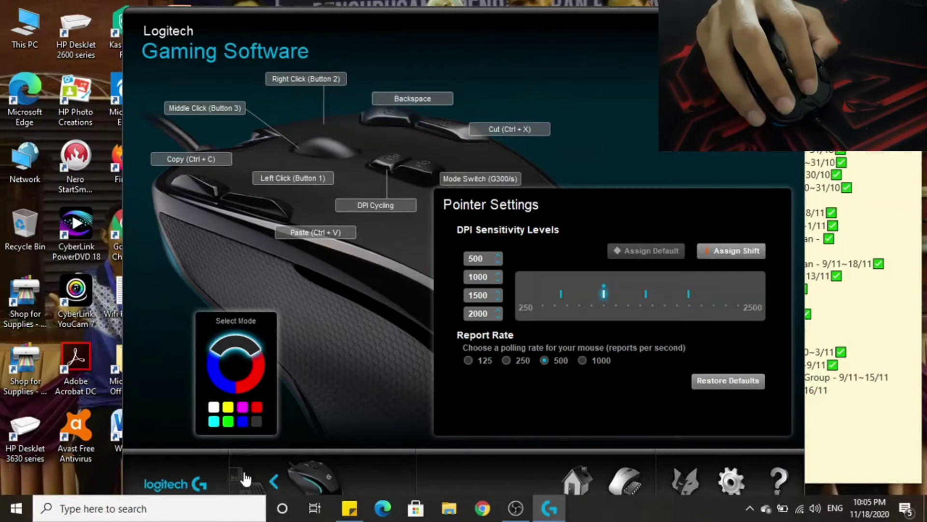
Select the red mode and try magenta, white, cyan, green, blue and yellow lighting on it before setting it back to red
{"action": "left_click", "coordinate": [252, 381]}
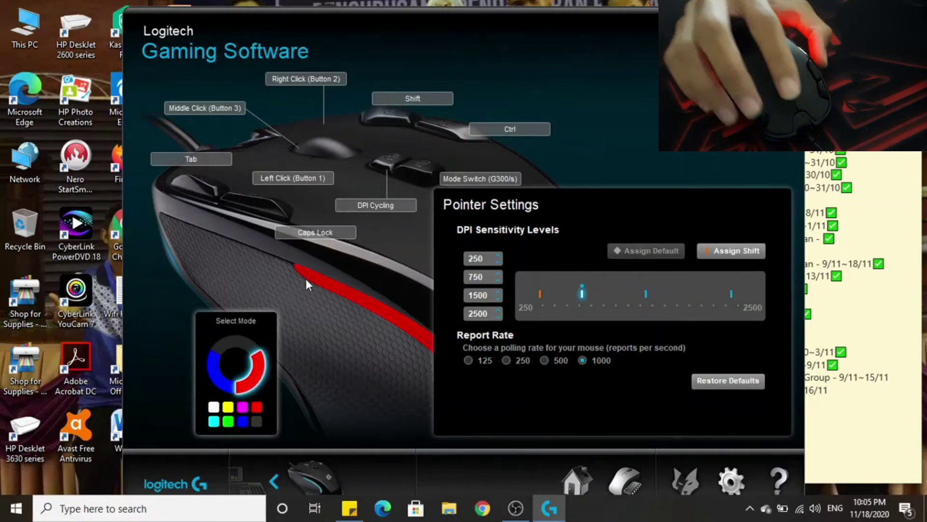
{"action": "left_click", "coordinate": [243, 407]}
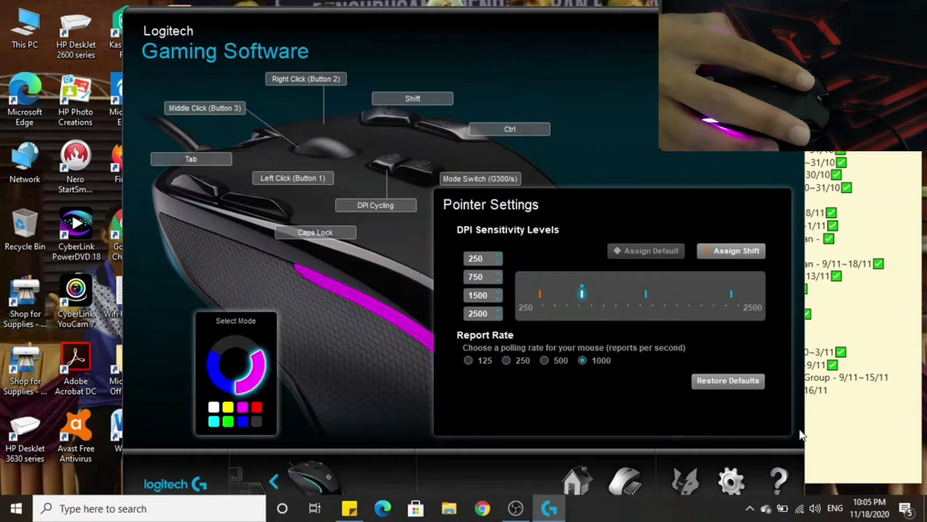
{"action": "left_click", "coordinate": [214, 408]}
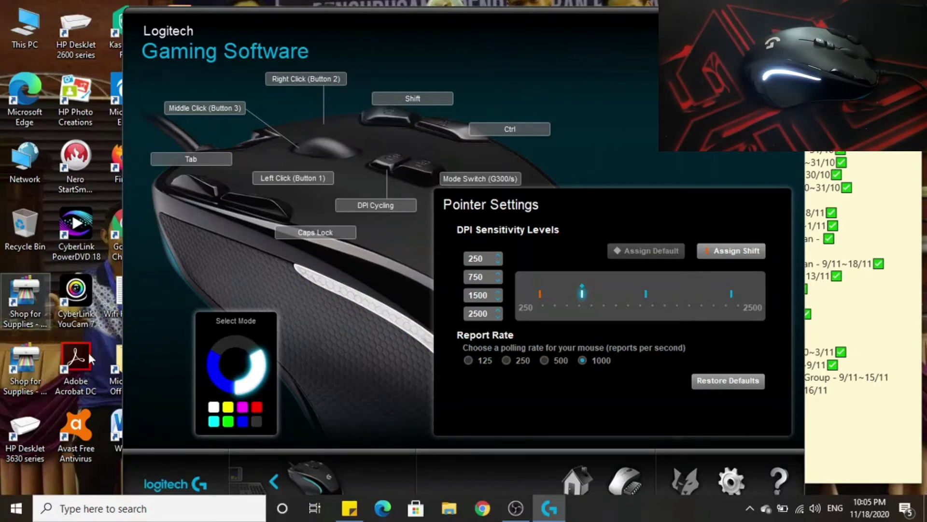
{"action": "left_click", "coordinate": [213, 422]}
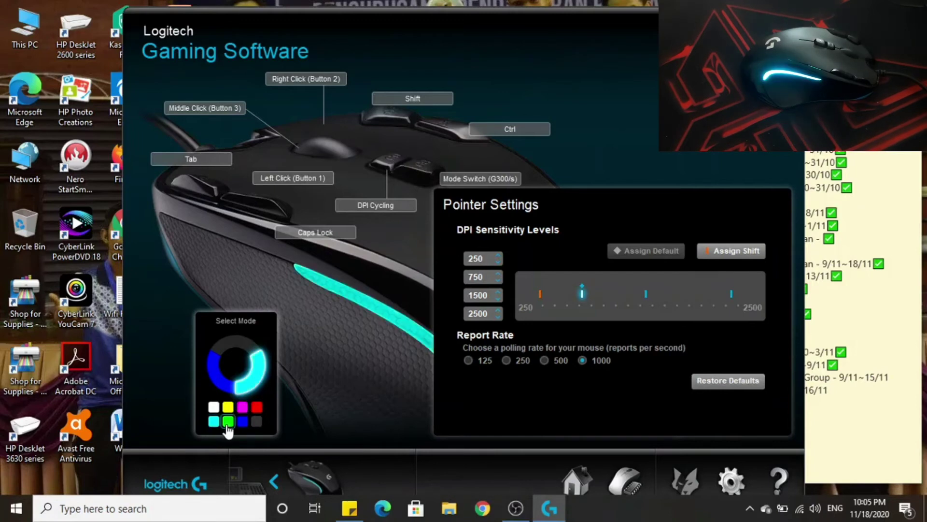
{"action": "left_click", "coordinate": [227, 422]}
{"action": "left_click", "coordinate": [242, 422]}
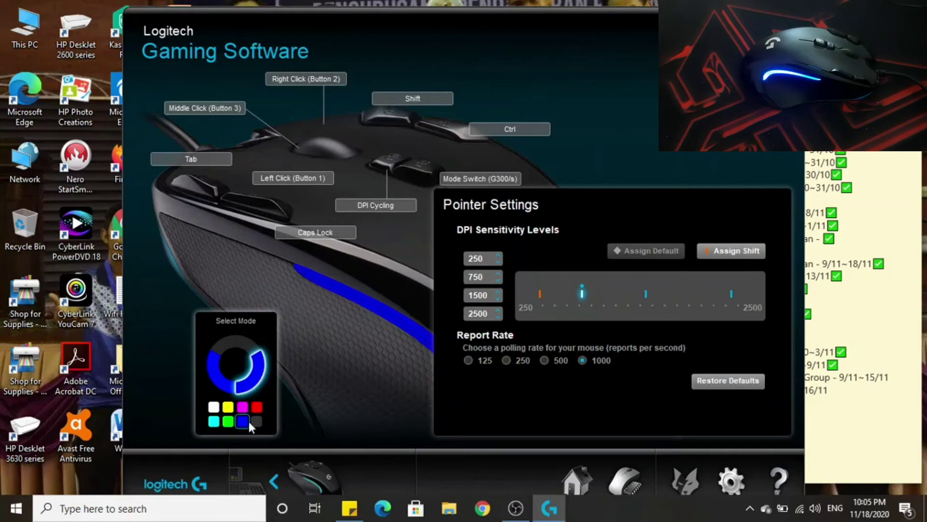
{"action": "left_click", "coordinate": [227, 407]}
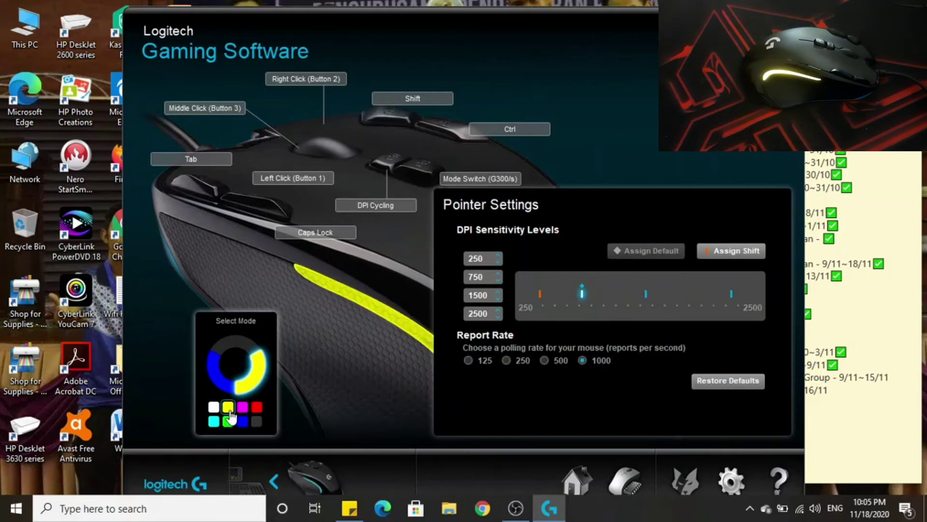
{"action": "left_click", "coordinate": [243, 408]}
{"action": "left_click", "coordinate": [257, 407]}
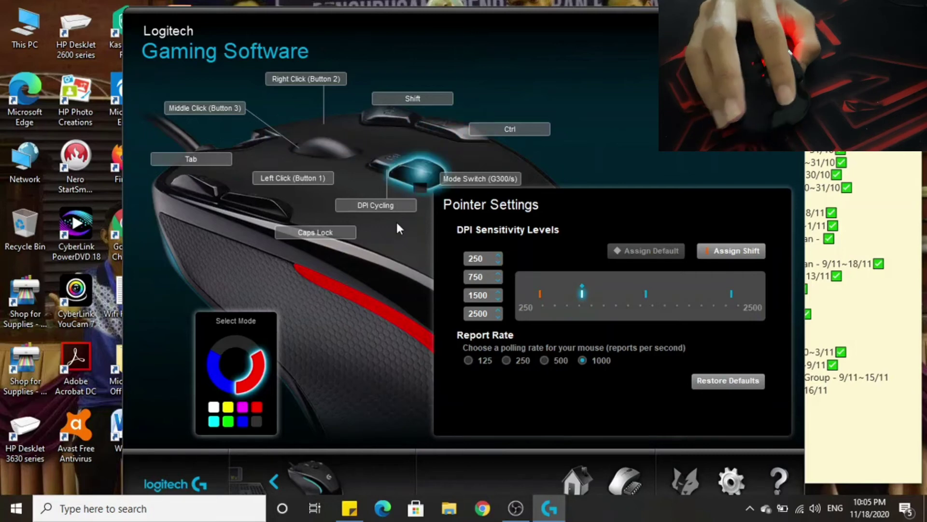
In the blue mode, edit the command of the button assigned to E, trying the Show Desktop and Next tab in Browser keystrokes
{"action": "left_click", "coordinate": [218, 373]}
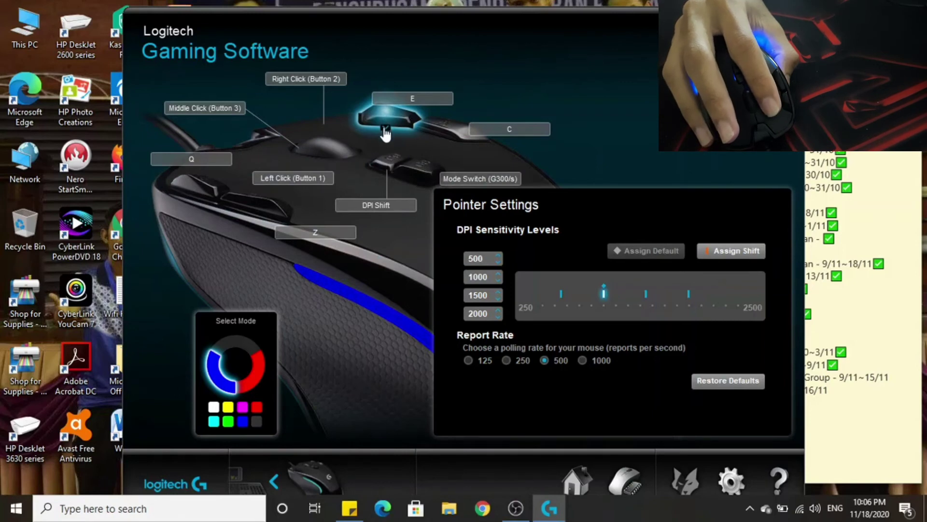
{"action": "double_click", "coordinate": [381, 111]}
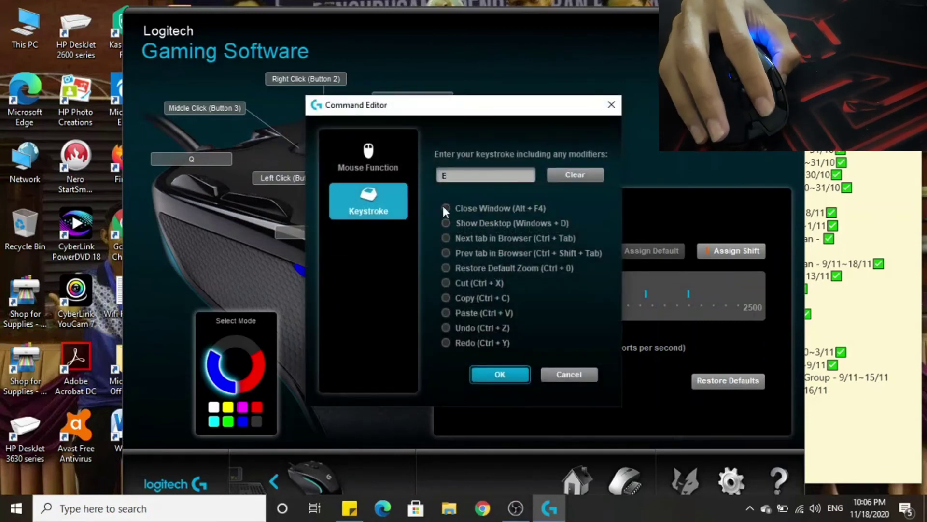
{"action": "left_click", "coordinate": [446, 223]}
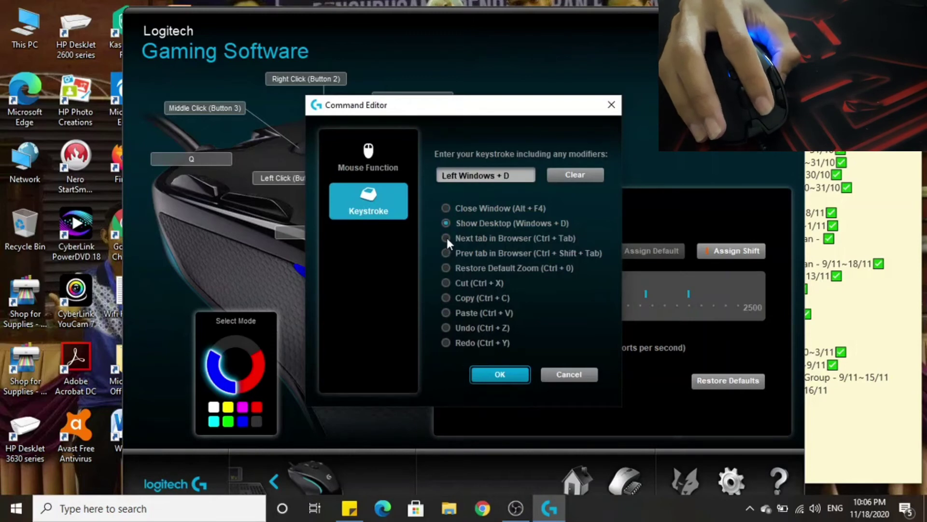
{"action": "left_click", "coordinate": [445, 237]}
View the available mouse functions, try Ctrl + E as the button's custom keystroke and close the Command Editor
{"action": "left_click", "coordinate": [351, 152]}
{"action": "left_click", "coordinate": [375, 204]}
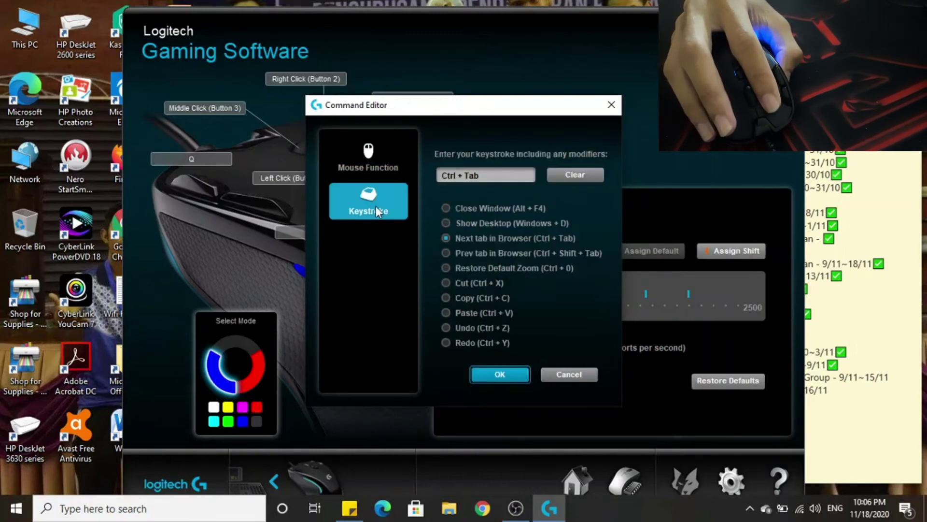
{"action": "left_click", "coordinate": [381, 150]}
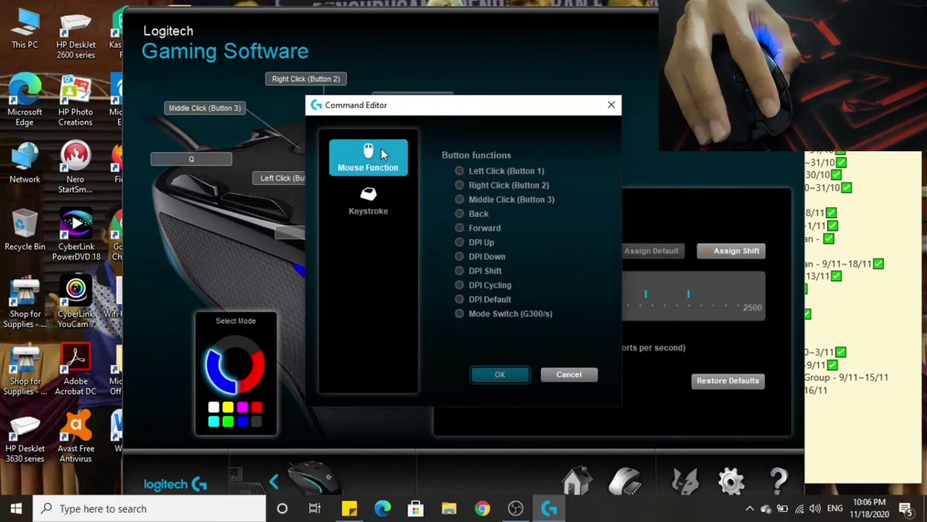
{"action": "left_click", "coordinate": [367, 186]}
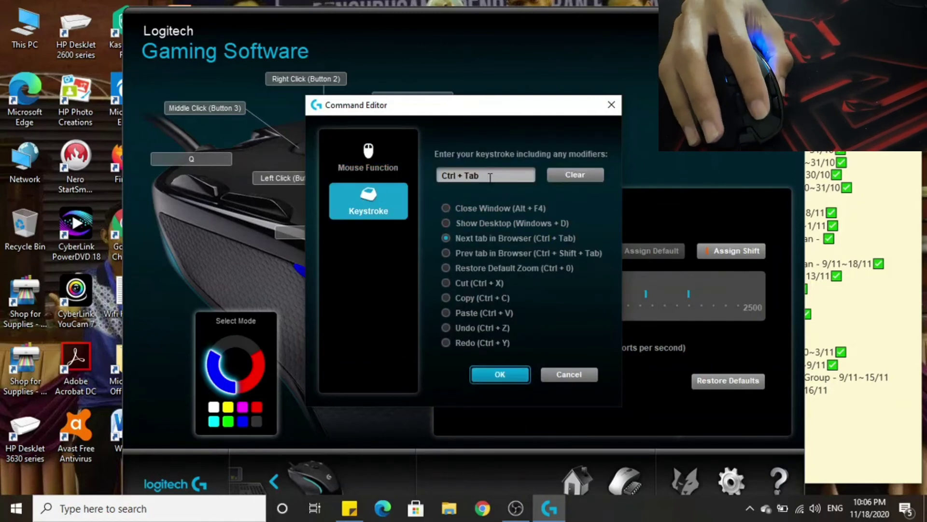
{"action": "key", "text": "ctrl+e"}
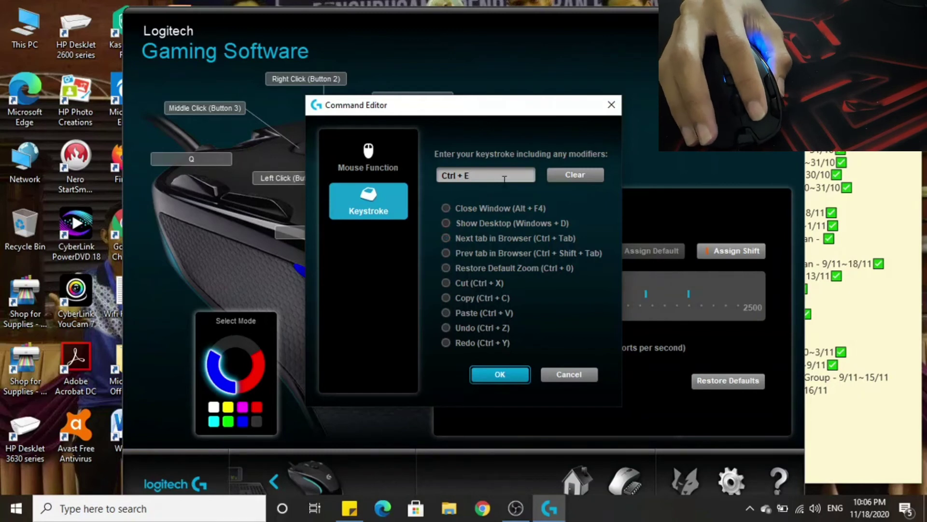
{"action": "left_click", "coordinate": [501, 377]}
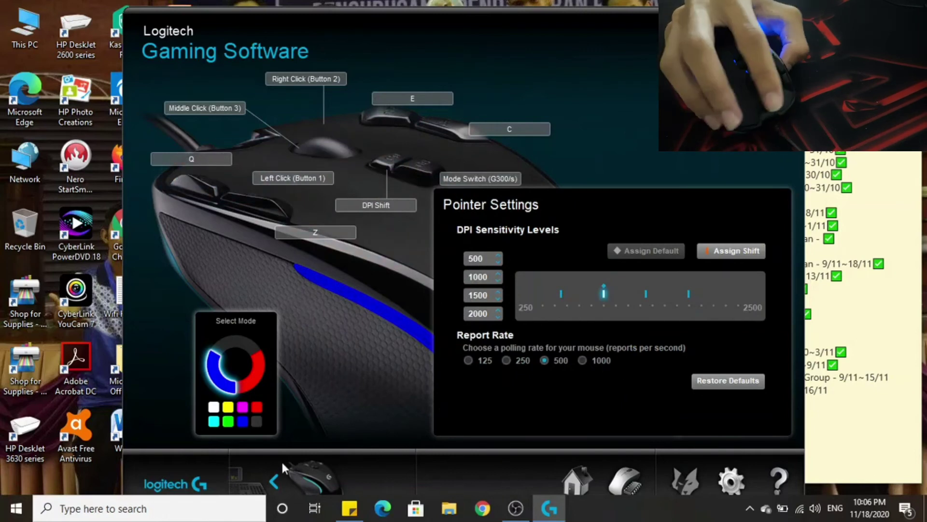
Switch to the red mode and inspect its 250 DPI shift level and 750 DPI default level on the sensitivity scale
{"action": "left_click", "coordinate": [251, 368]}
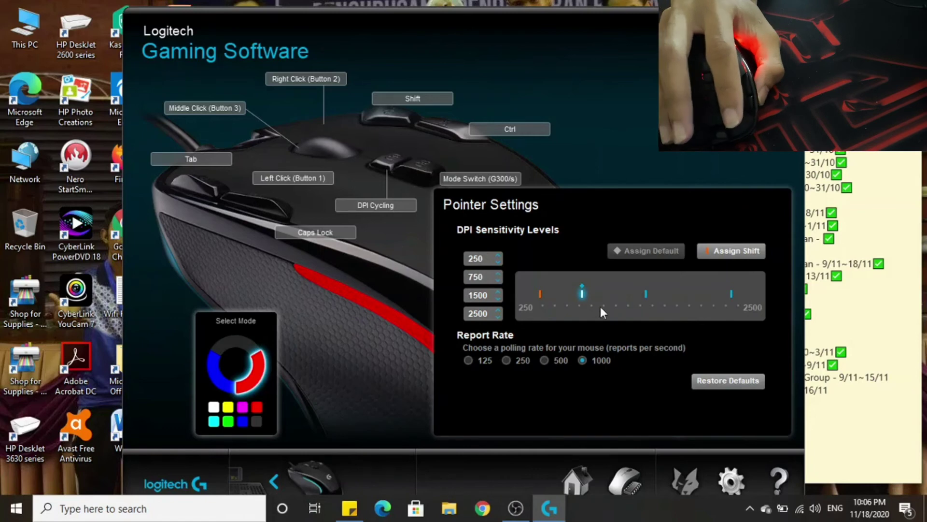
{"action": "left_click", "coordinate": [540, 294]}
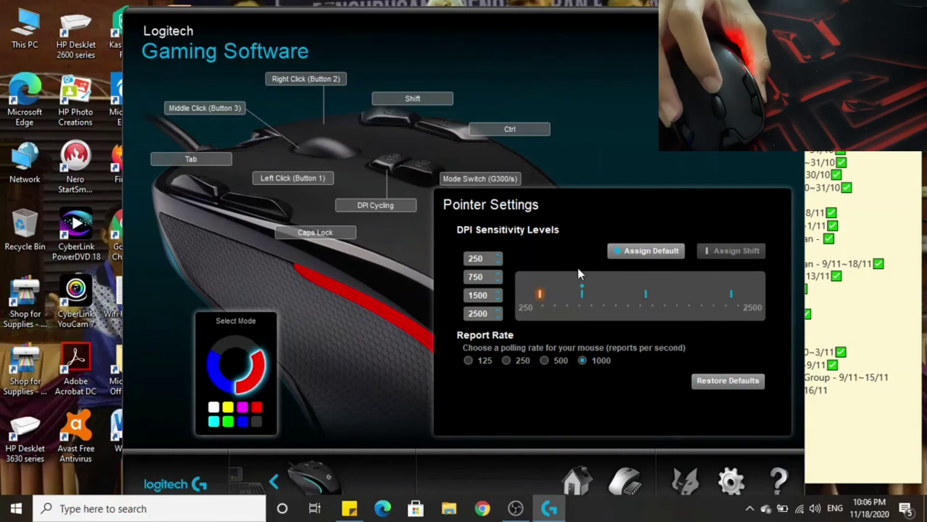
{"action": "left_click", "coordinate": [582, 294]}
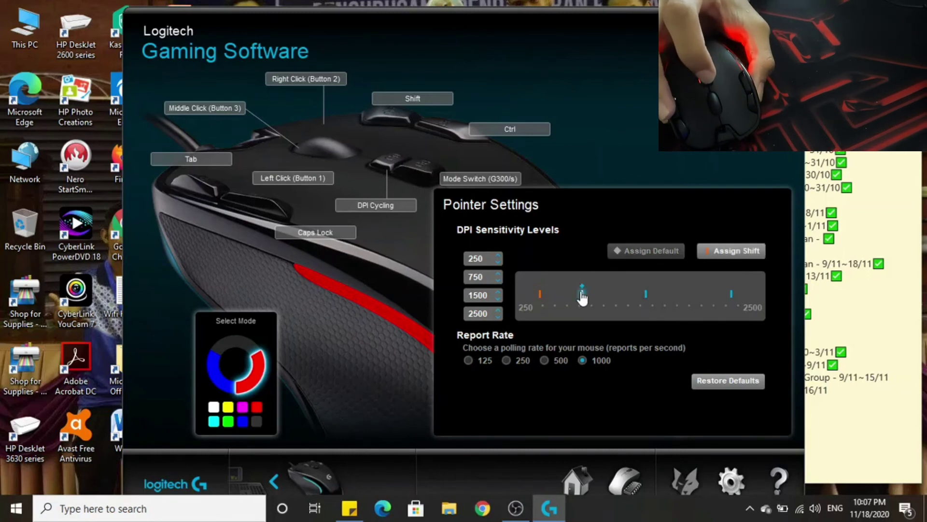